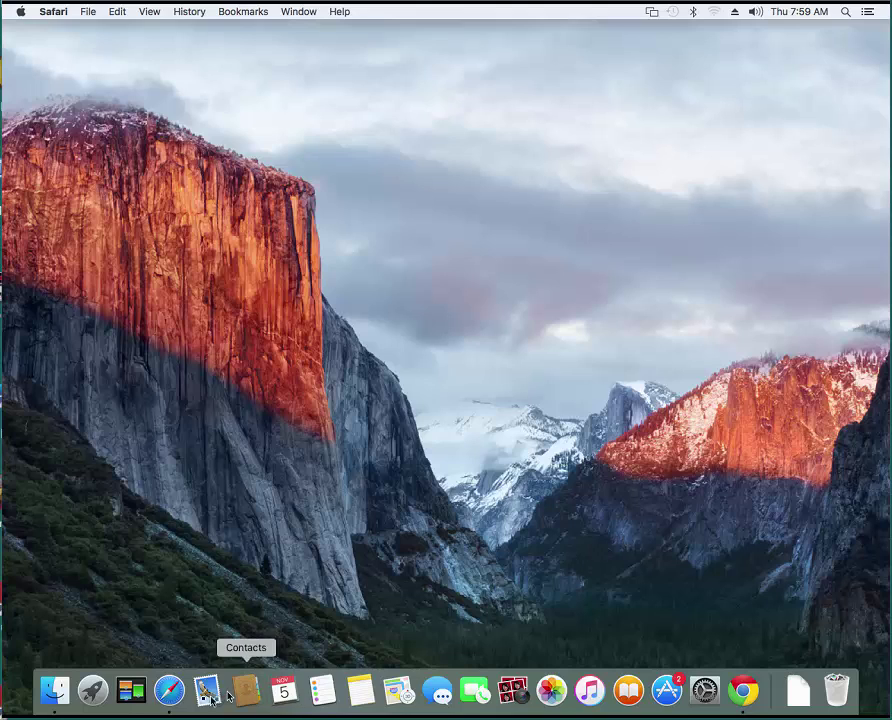
# Open Safari and go to rootsmagic.com/download/
pyautogui.click(171, 690)
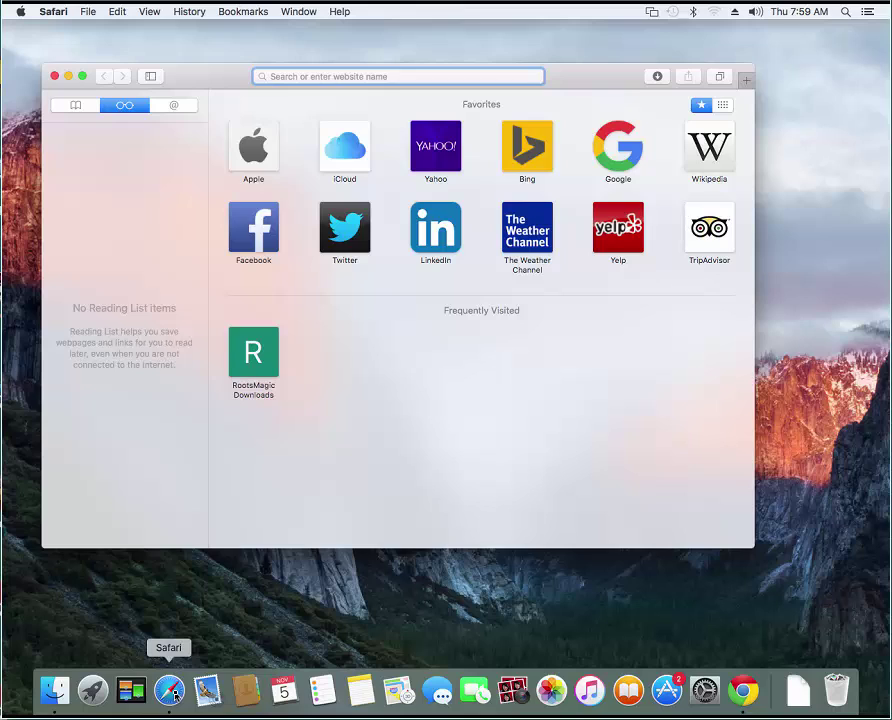
pyautogui.write('rootsmagic.com')
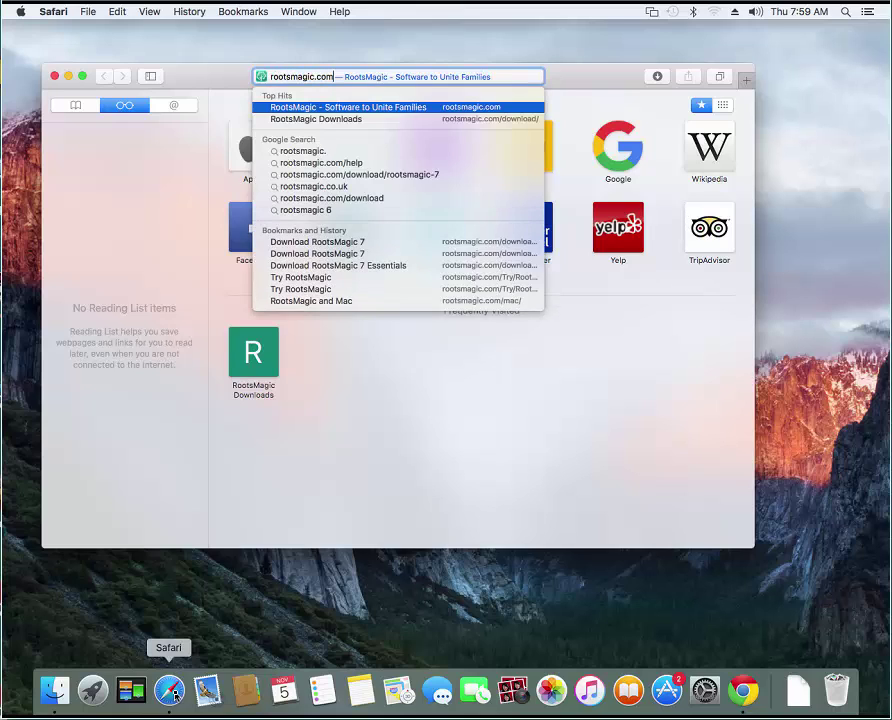
pyautogui.write('/download/')
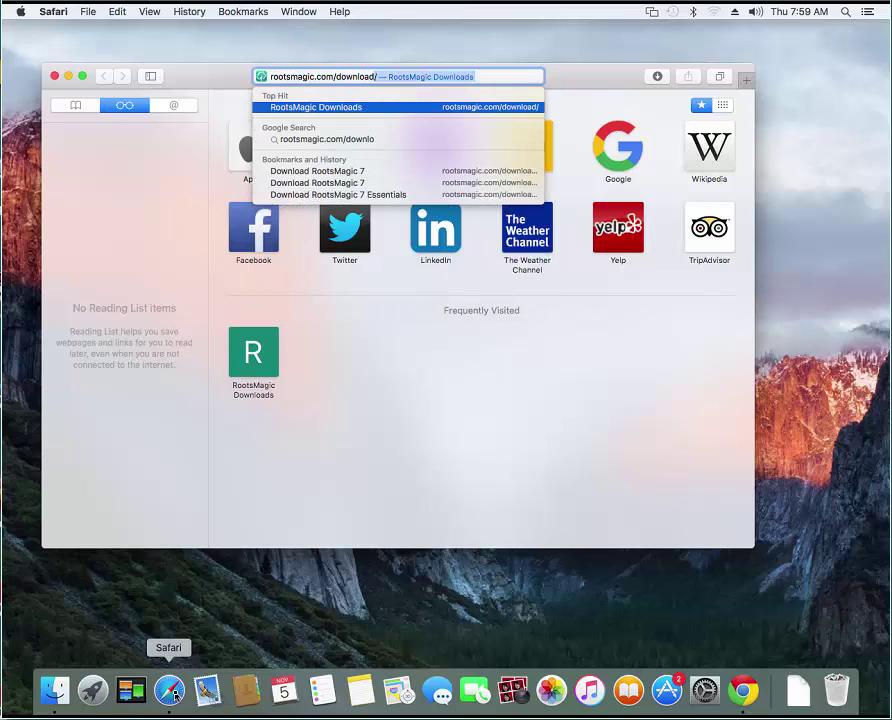
pyautogui.press('Return')
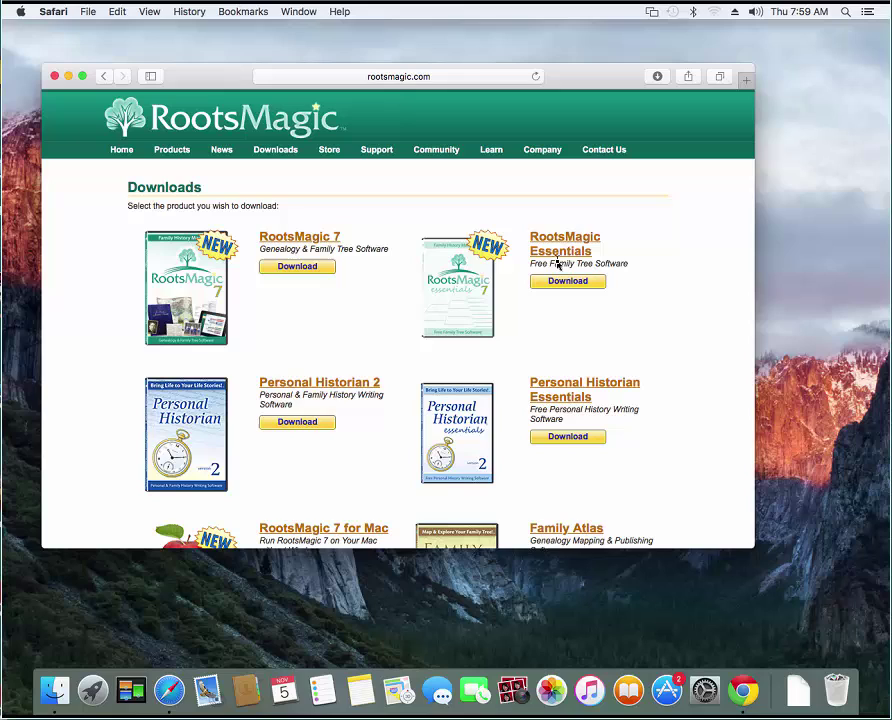
# Go to the RootsMagic 7 download page and download the 244 MB RootsMagic 7 for Mac Installer
pyautogui.click(285, 268)
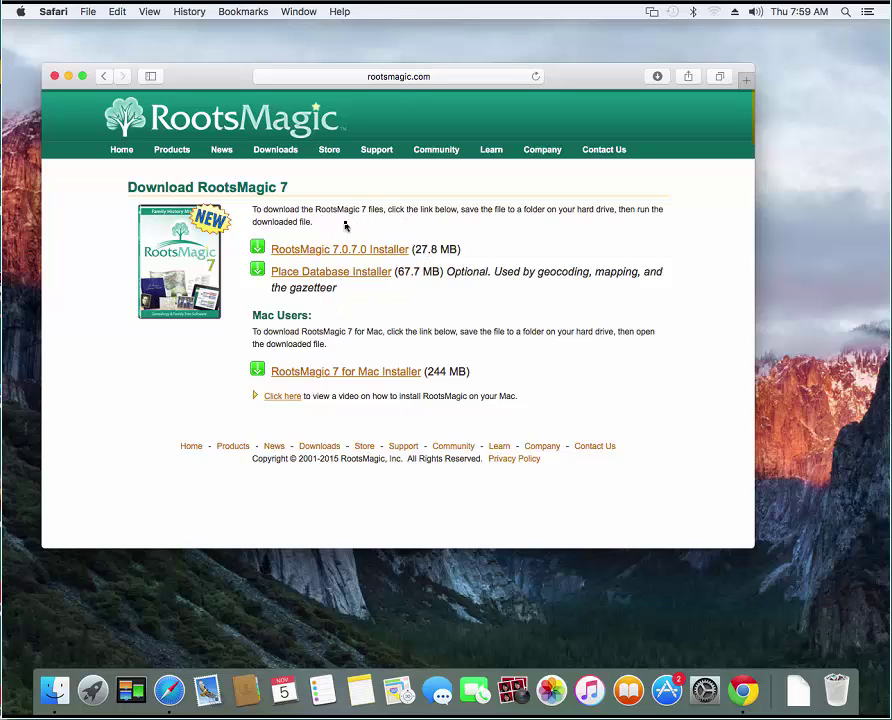
pyautogui.click(319, 374)
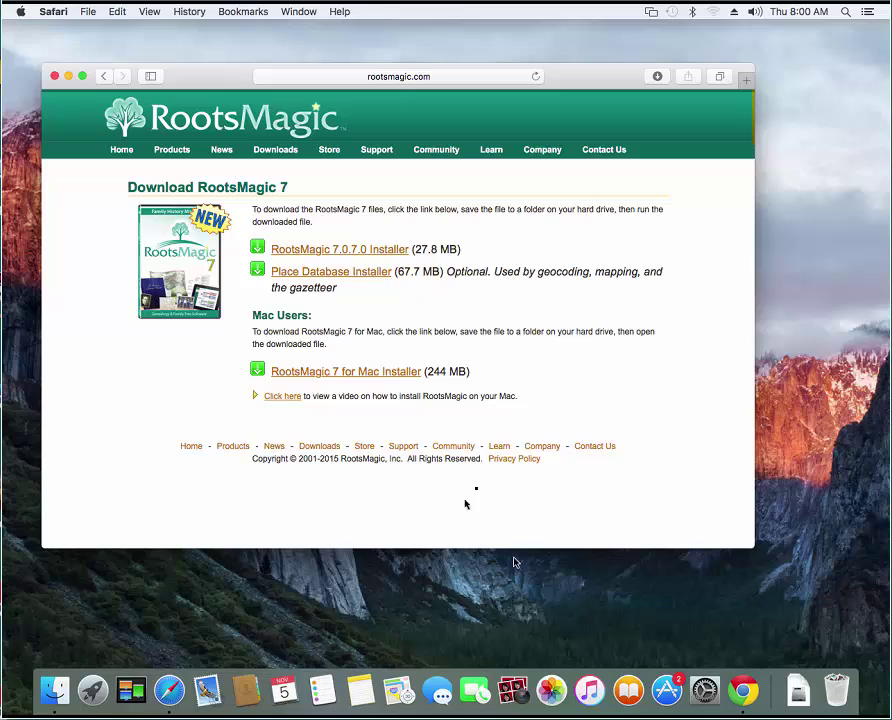
# Close Safari and open RootsMagic-7-Mac.dmg from the Dock's Downloads stack
pyautogui.click(56, 77)
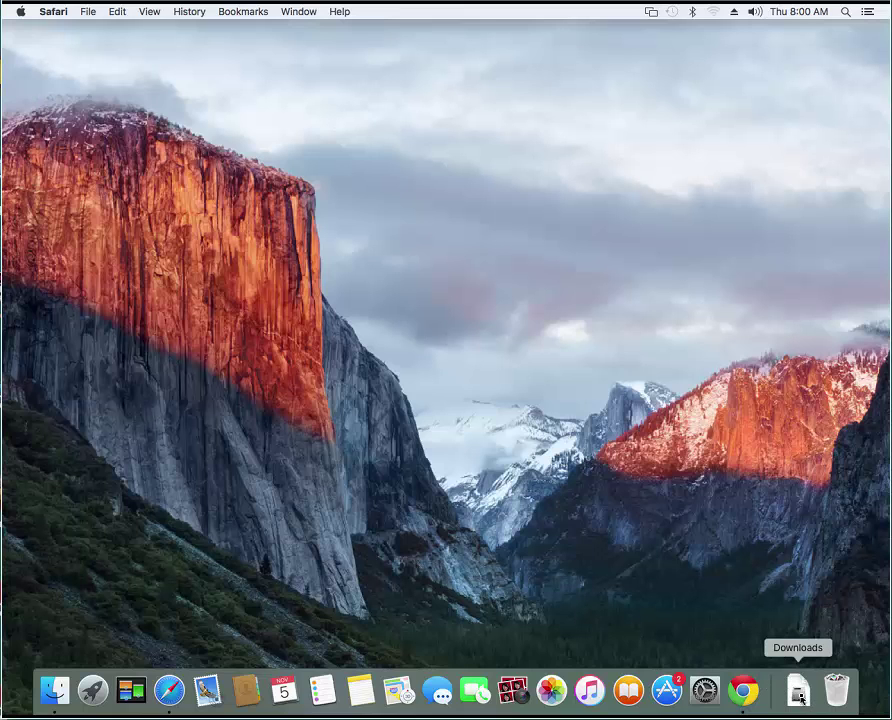
pyautogui.click(801, 689)
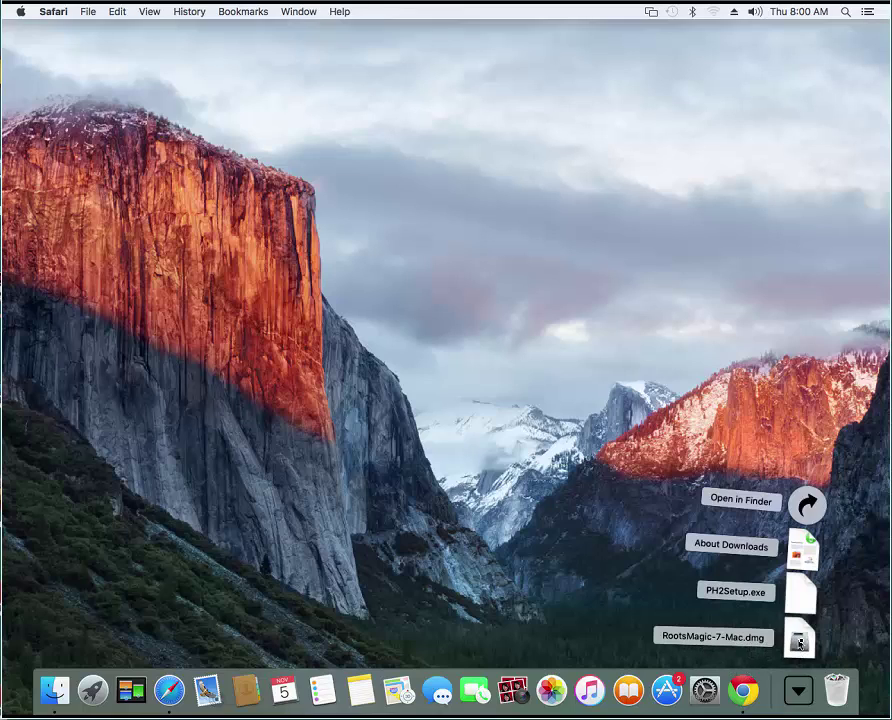
pyautogui.click(690, 640)
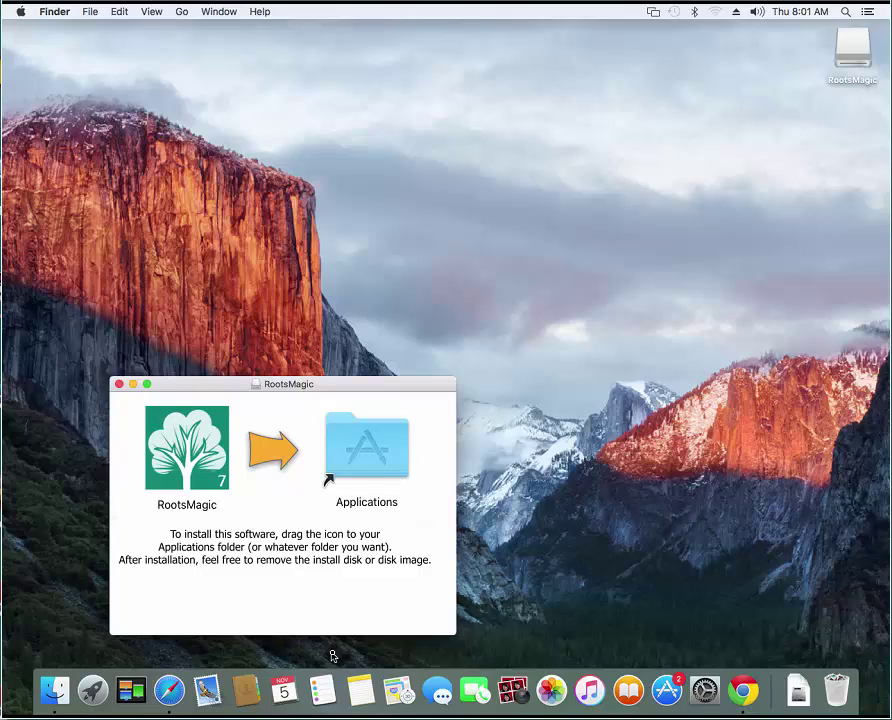
# Drag RootsMagic onto the Applications alias, then close the RootsMagic installer window
pyautogui.click(181, 468)
pyautogui.moveTo(181, 468); pyautogui.dragTo(370, 459)
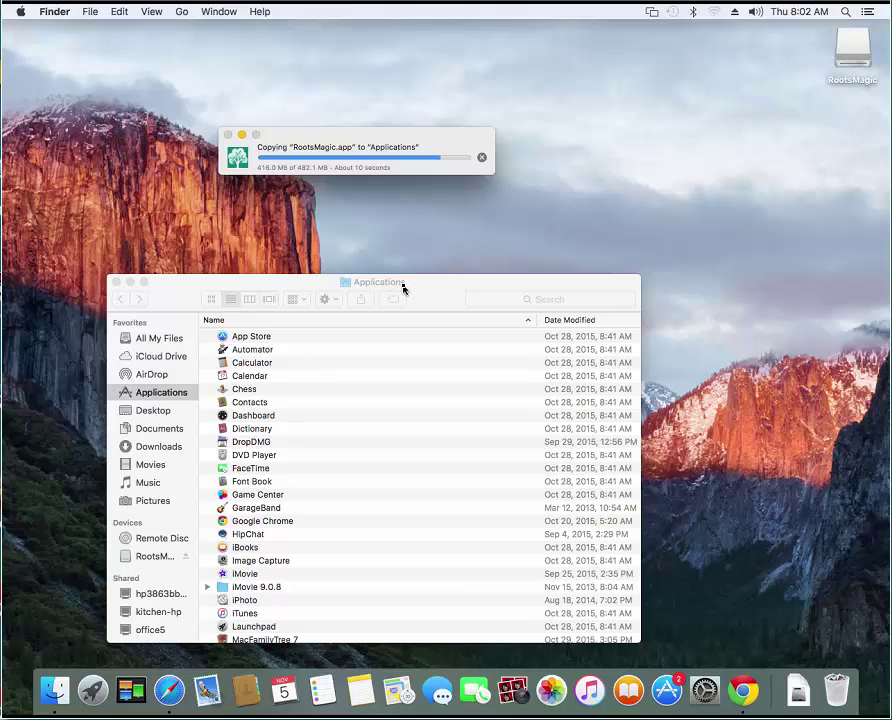
pyautogui.moveTo(403, 288); pyautogui.dragTo(465, 214)
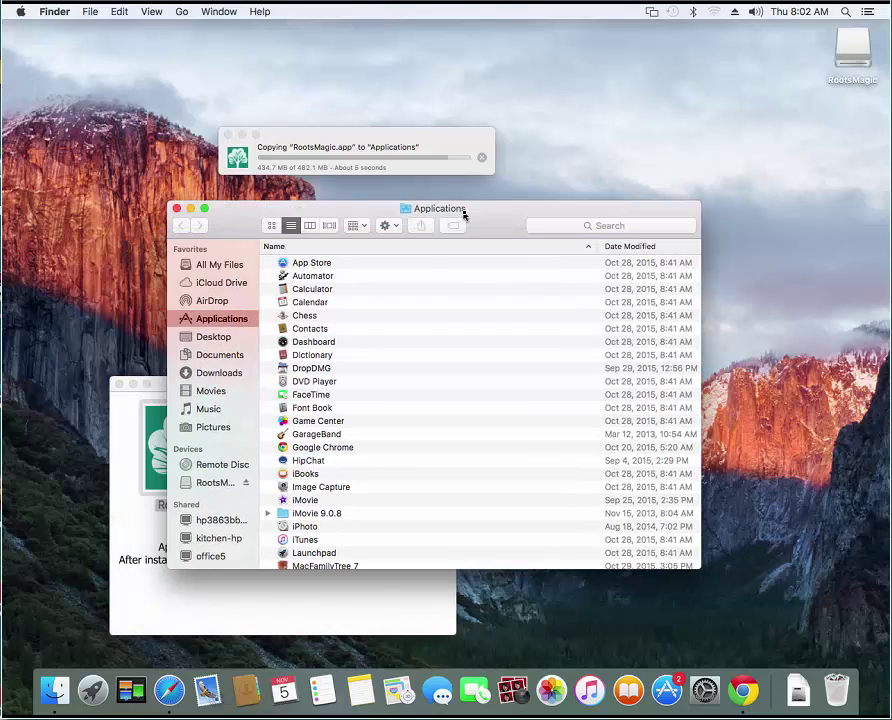
pyautogui.click(137, 611)
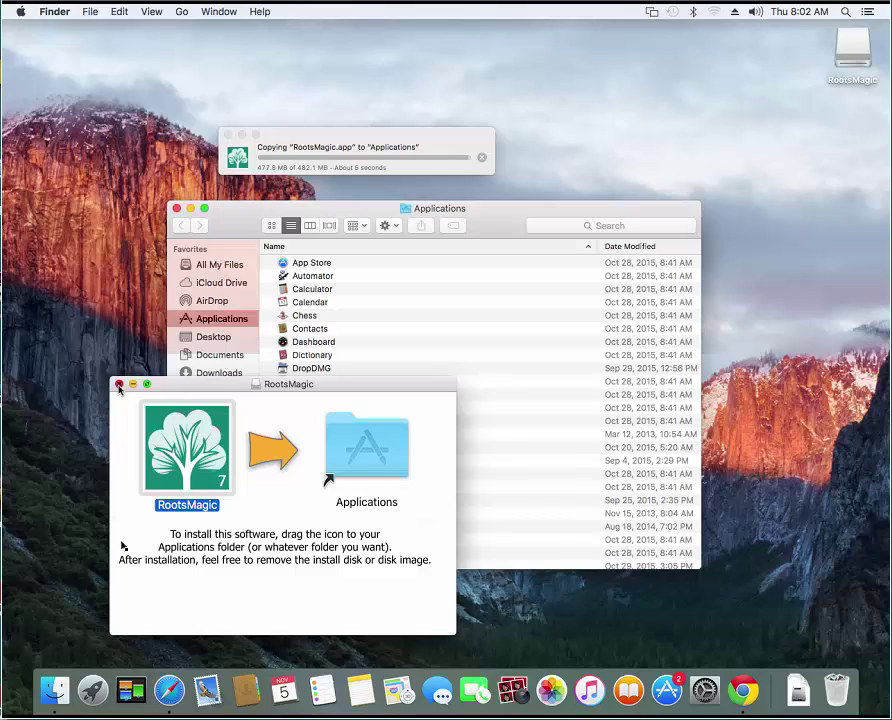
pyautogui.click(119, 385)
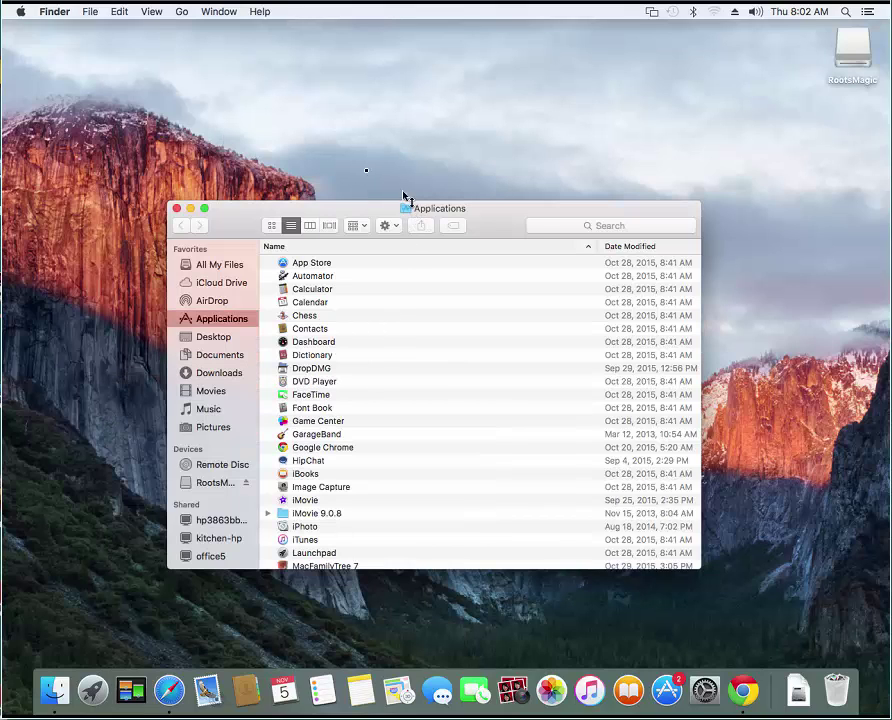
# Find and select the newly installed RootsMagic app in the Applications list
pyautogui.click(338, 371)
pyautogui.scroll(-2, 336, 375)
pyautogui.scroll(-10, 336, 375)
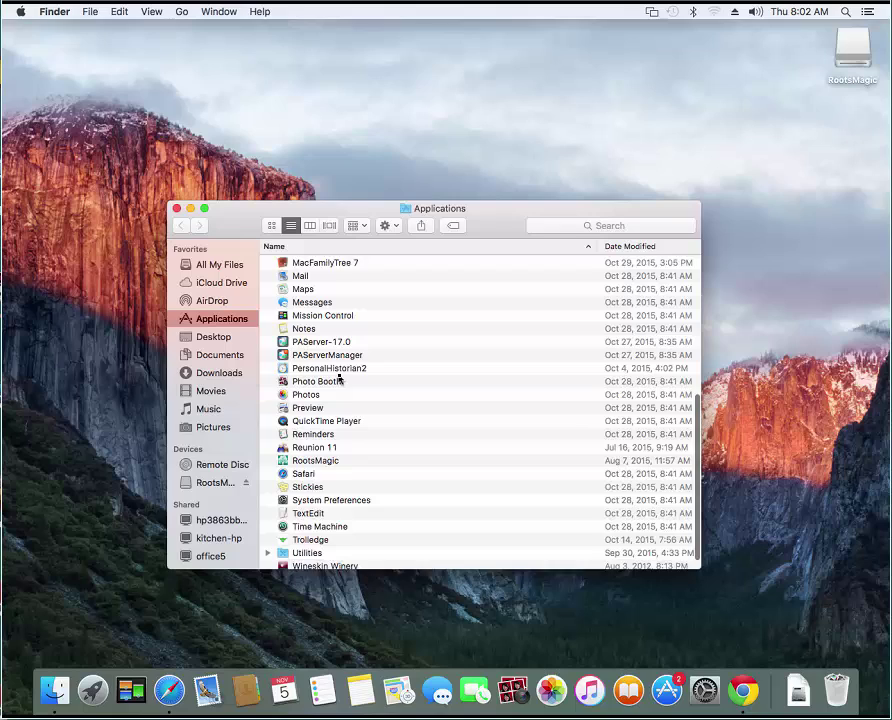
pyautogui.scroll(-1, 340, 385)
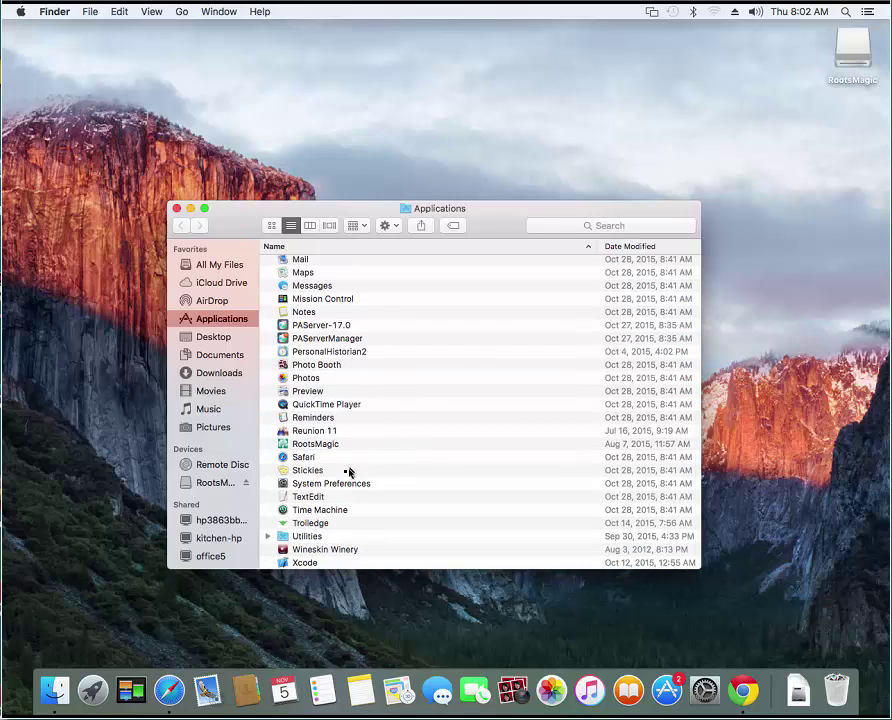
pyautogui.click(322, 444)
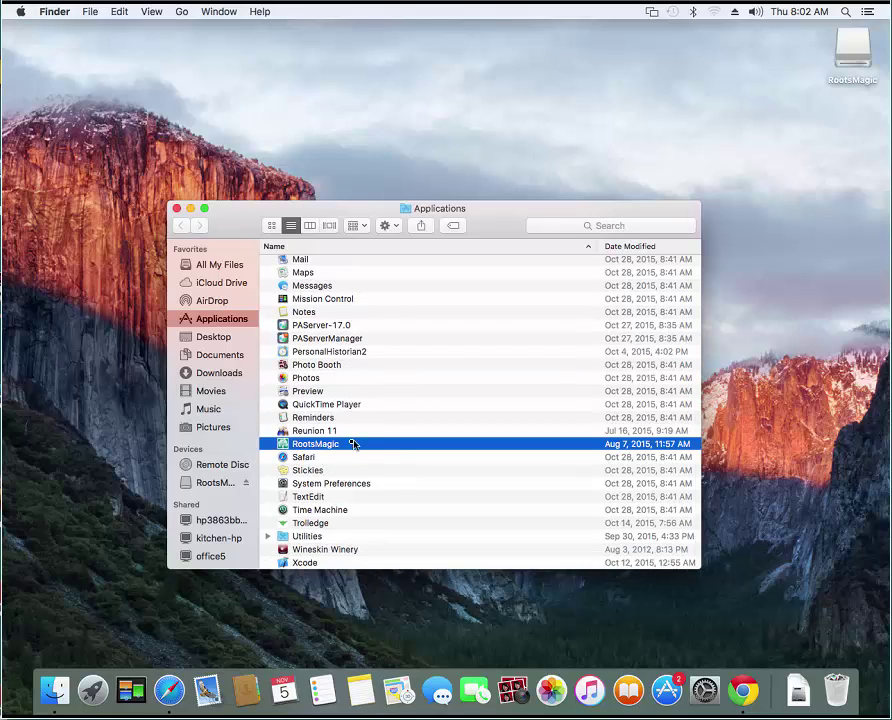
# Eject the RootsMagic disk from its desktop icon's context menu
pyautogui.click(855, 56)
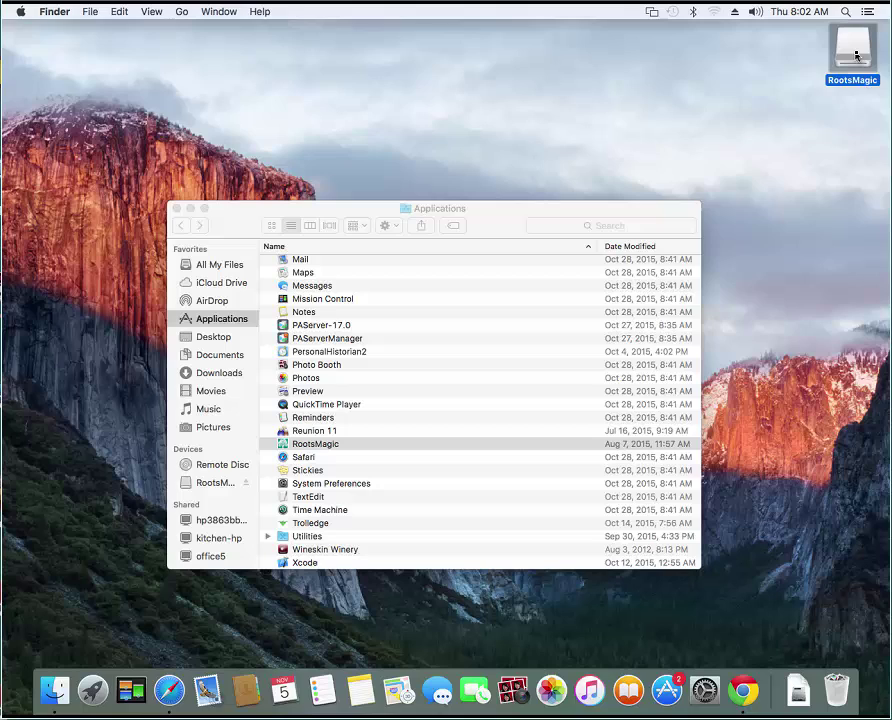
pyautogui.rightClick(856, 56)
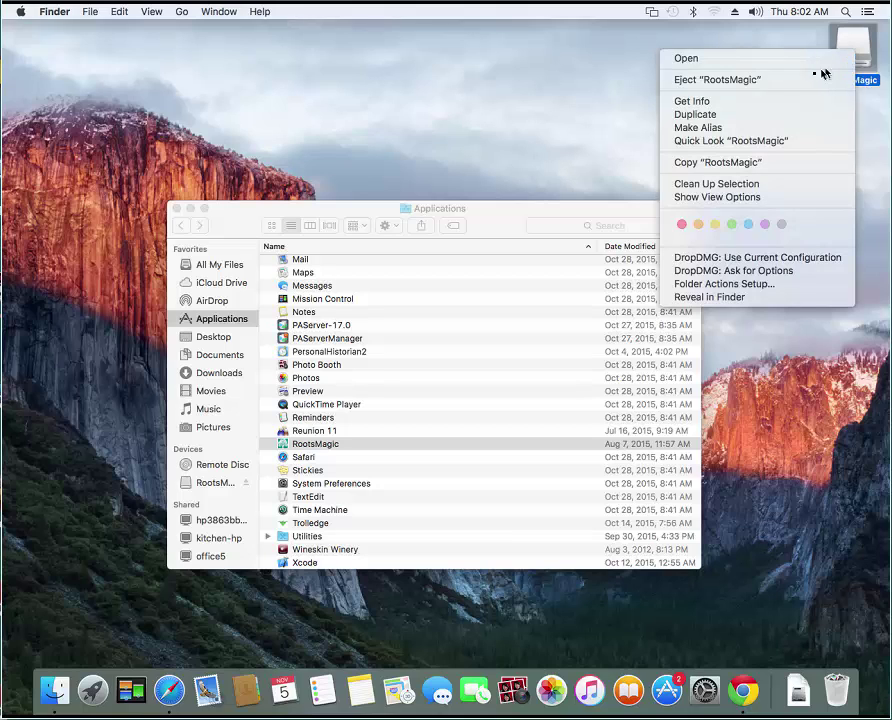
pyautogui.click(772, 80)
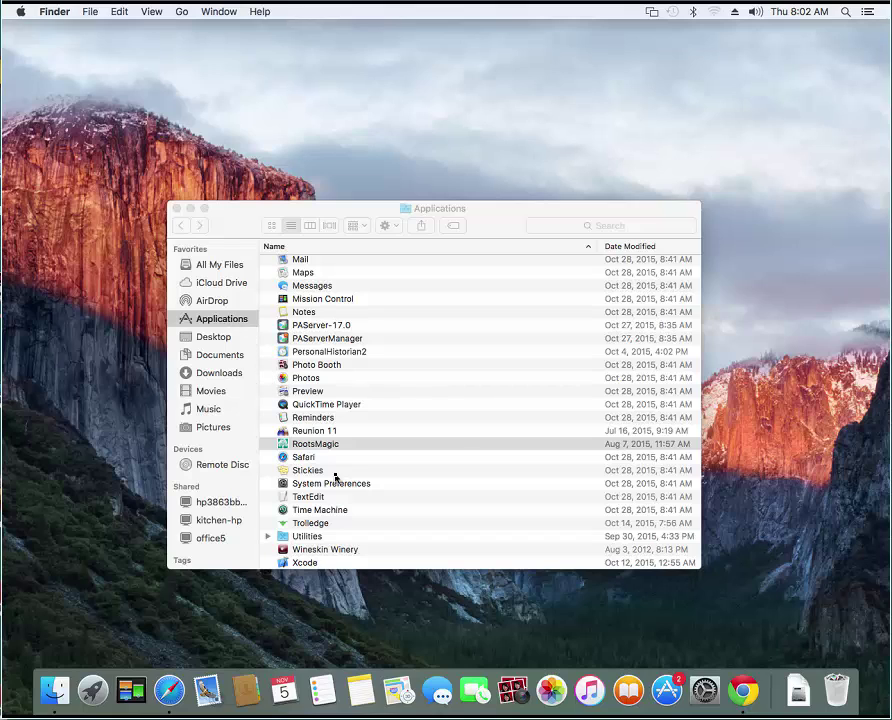
# Launch RootsMagic from the Applications folder list
pyautogui.doubleClick(319, 445)
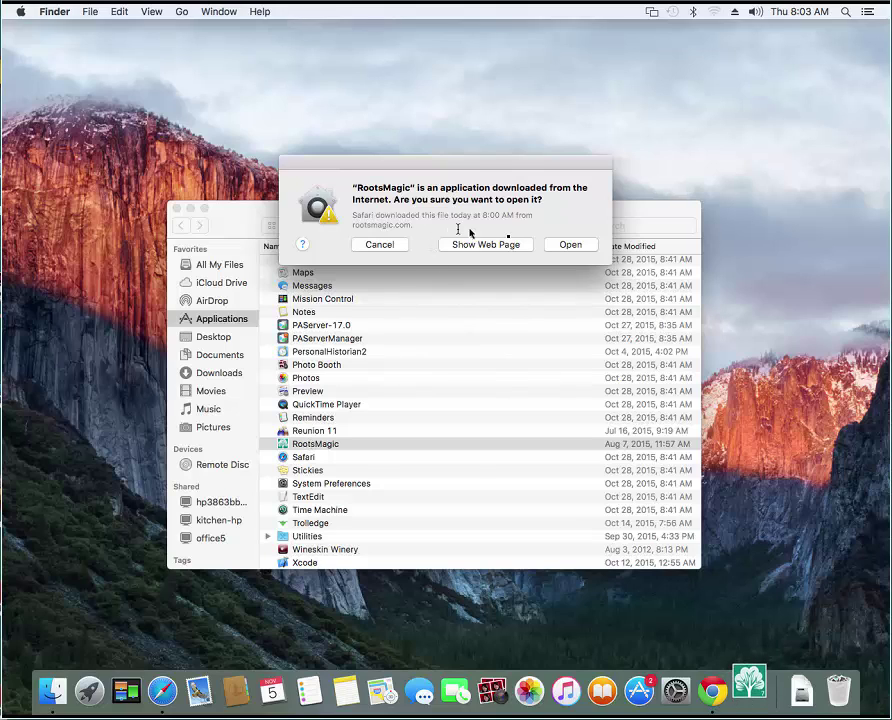
# Confirm Open in the security alert, bring RootsMagic forward, and close the Applications window
pyautogui.click(557, 245)
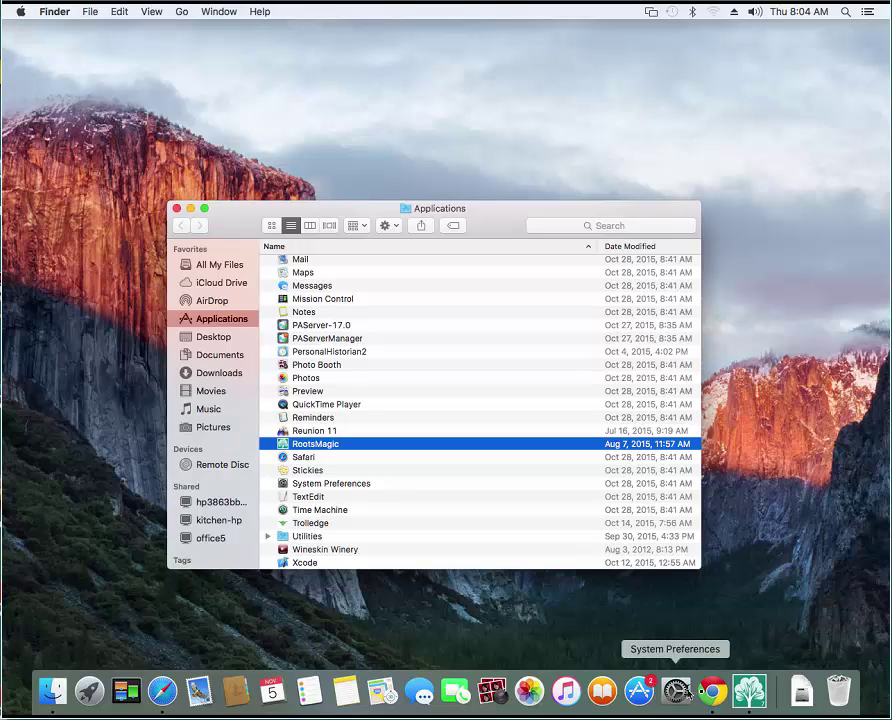
pyautogui.click(757, 701)
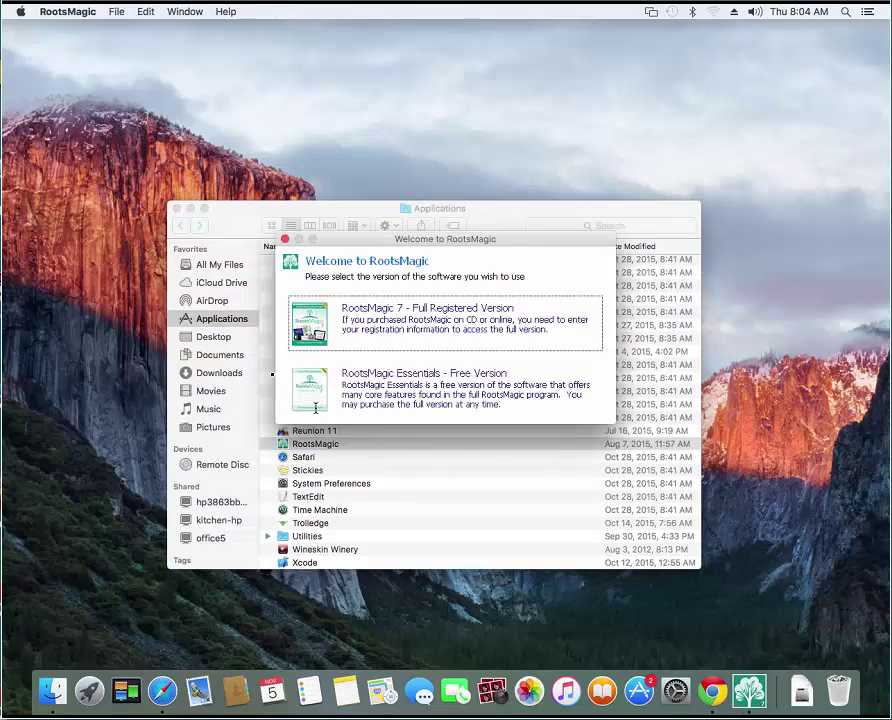
pyautogui.click(177, 208)
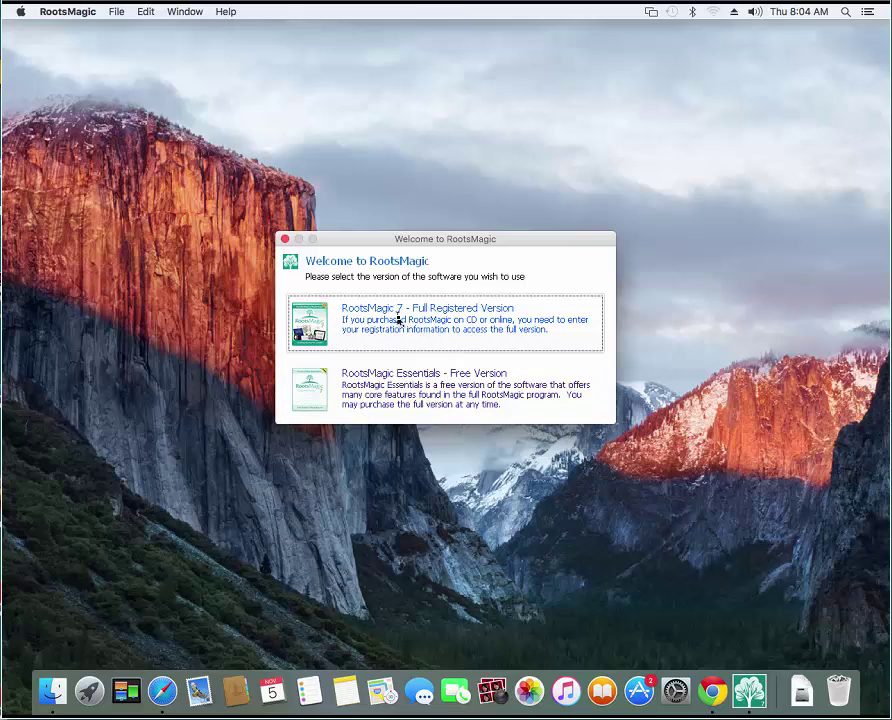
# Choose RootsMagic 7 Full Registered Version, enter the purchaser's name, paste the registration key, and unlock
pyautogui.click(432, 322)
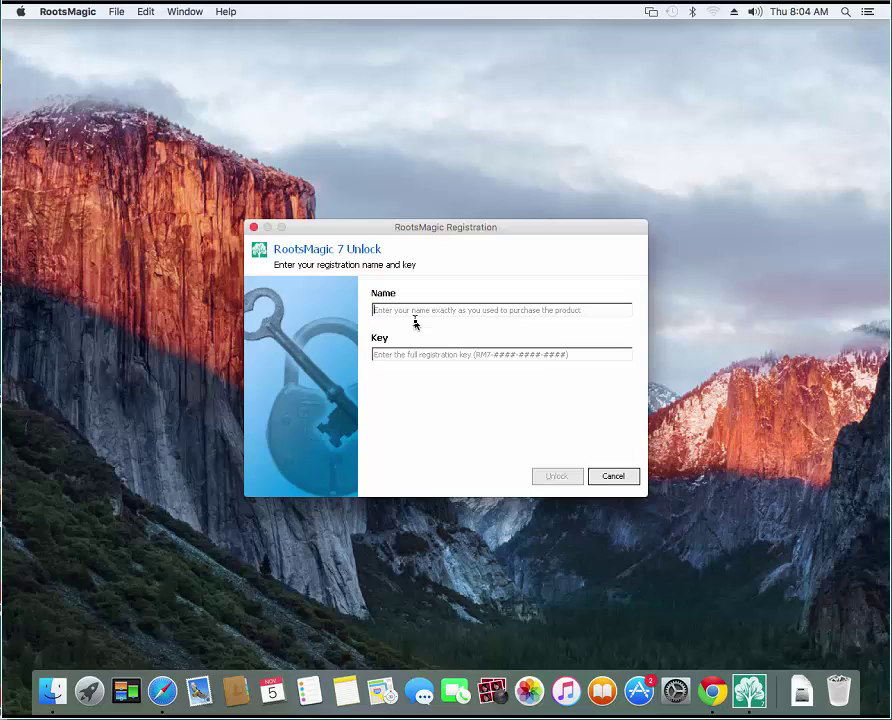
pyautogui.write('B')
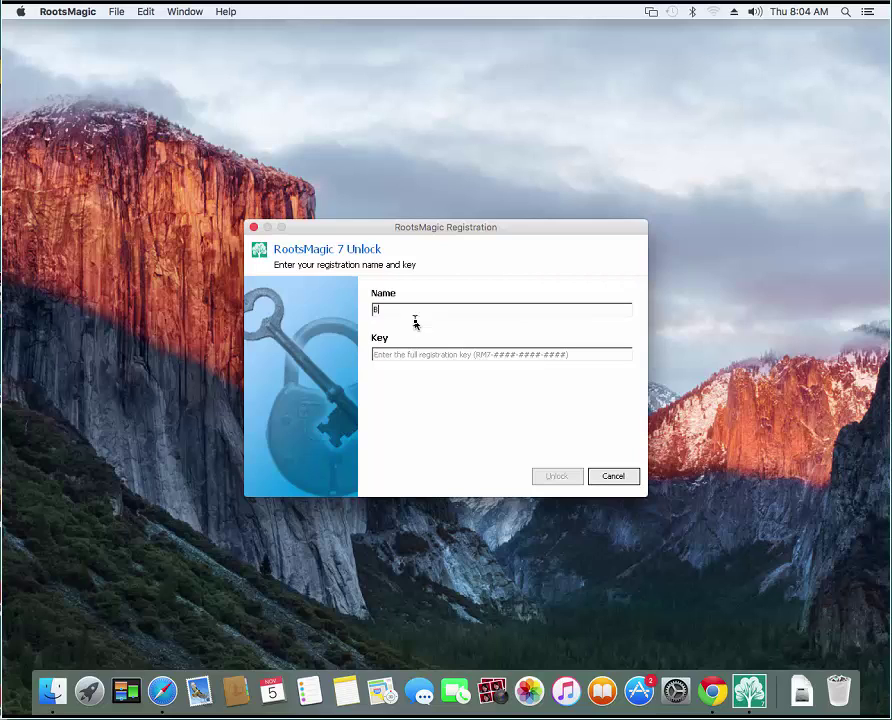
pyautogui.write('ruce Buzbee')
pyautogui.press('Tab')
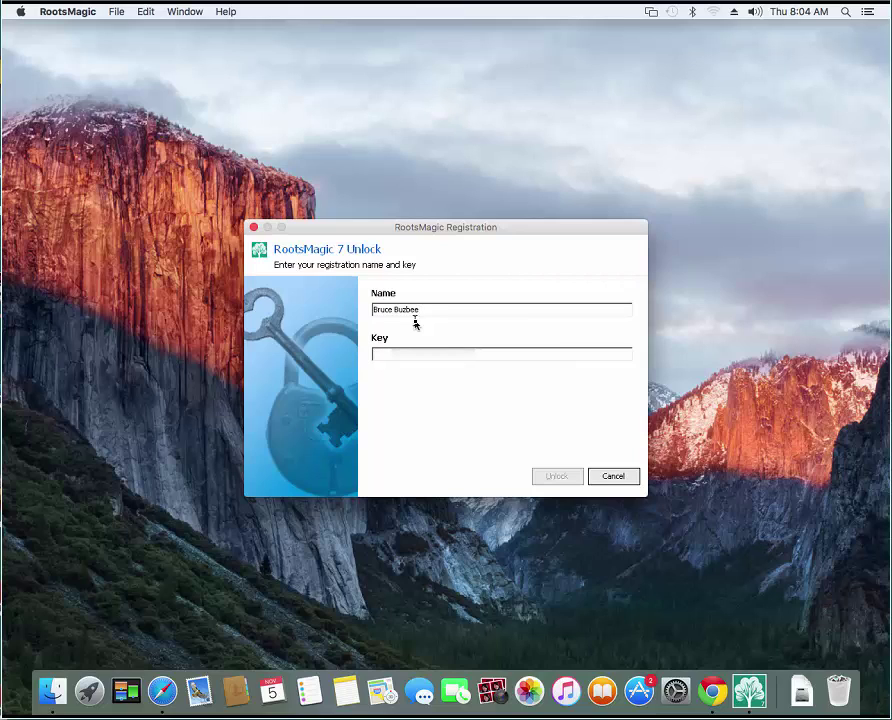
pyautogui.press('super+v')
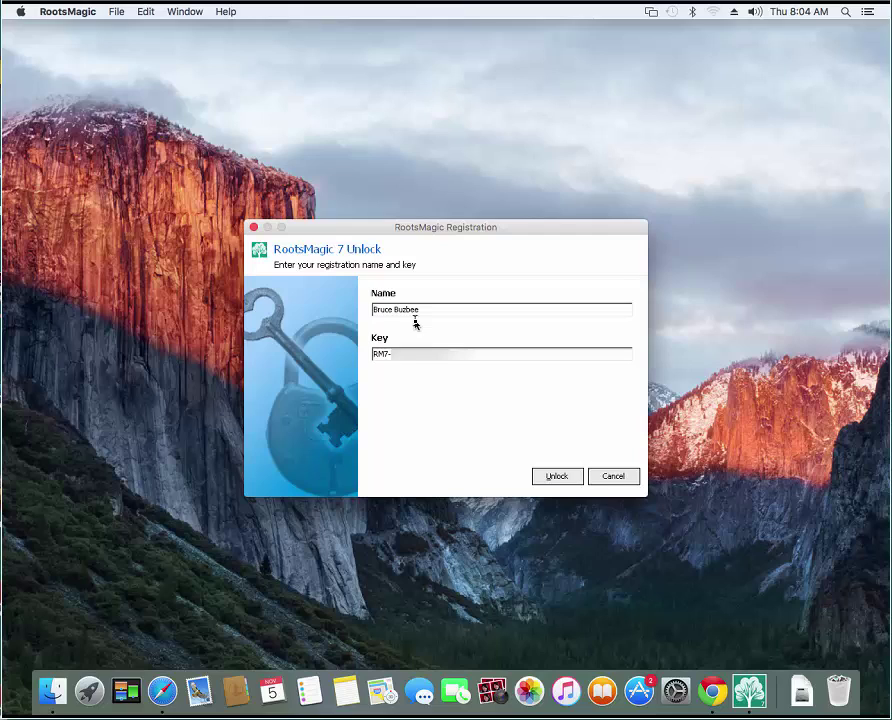
pyautogui.click(560, 479)
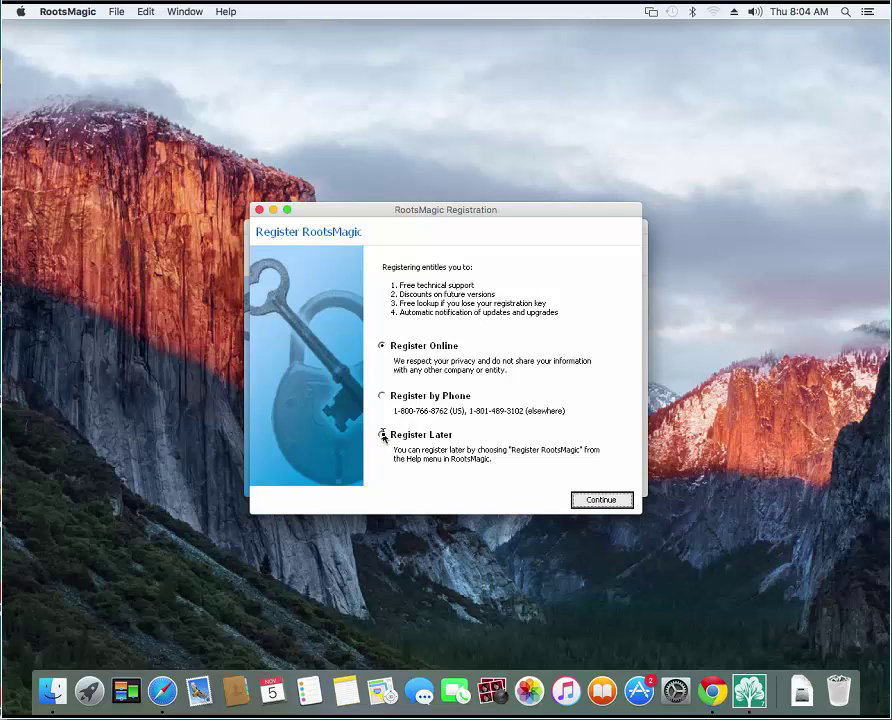
# Choose Register Later, continue, and acknowledge the registration reminder
pyautogui.click(382, 435)
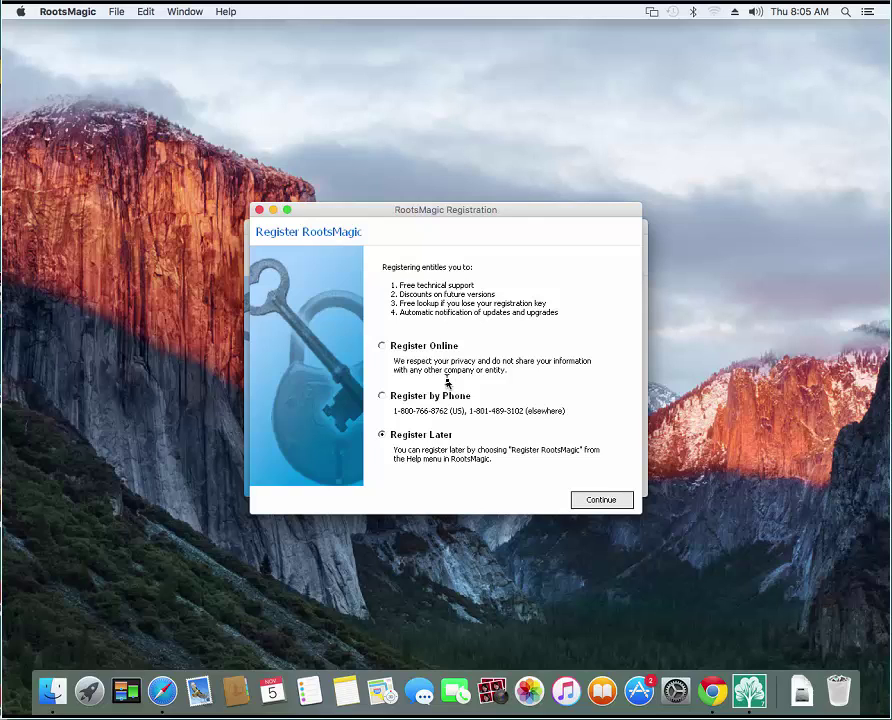
pyautogui.click(596, 502)
pyautogui.click(448, 356)
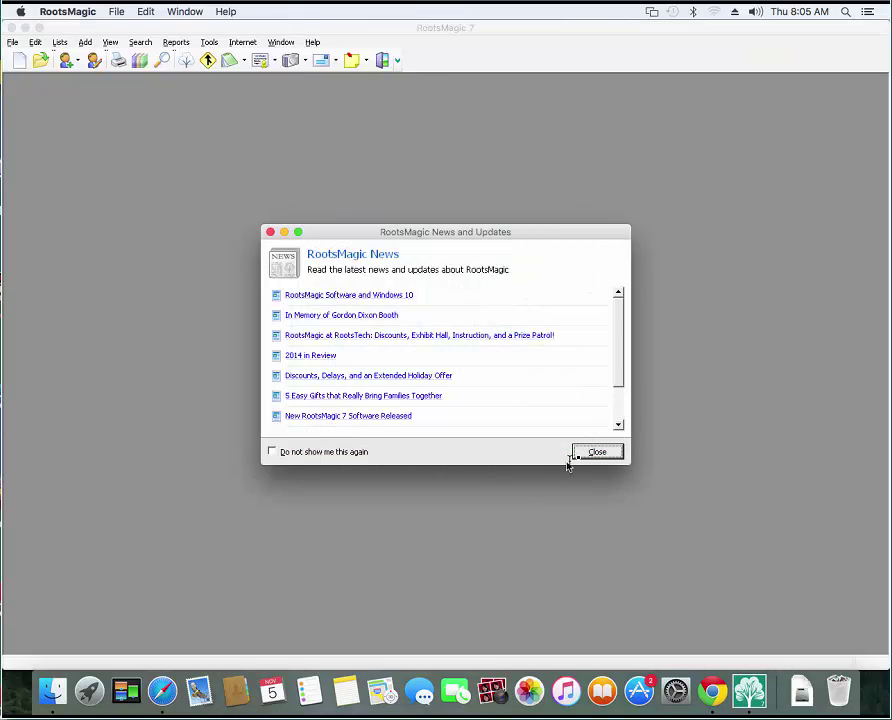
# Close the RootsMagic News and Updates window to reach the Welcome window
pyautogui.click(598, 451)
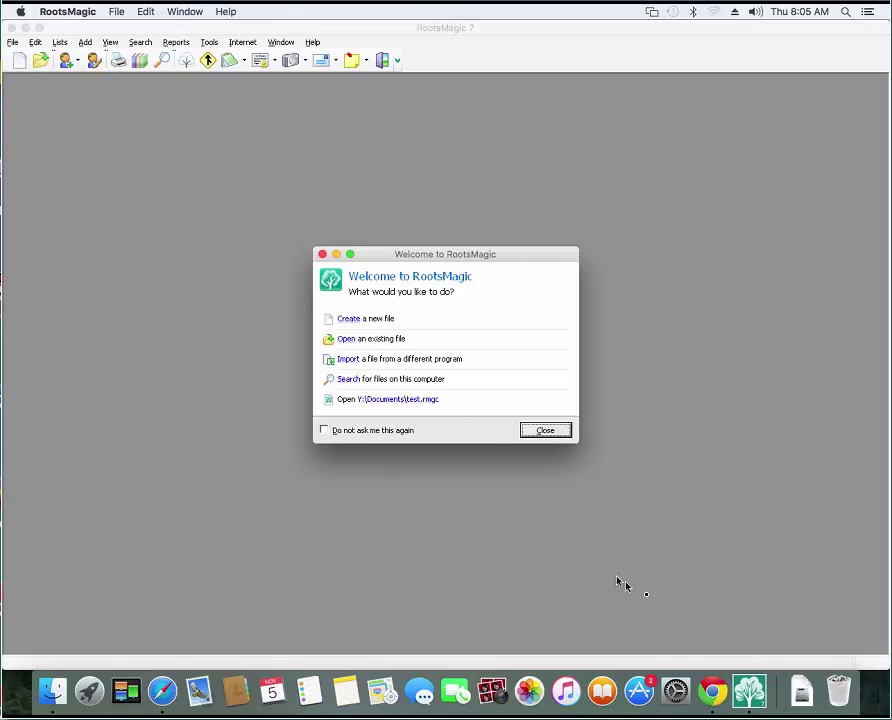
pyautogui.click(748, 695)
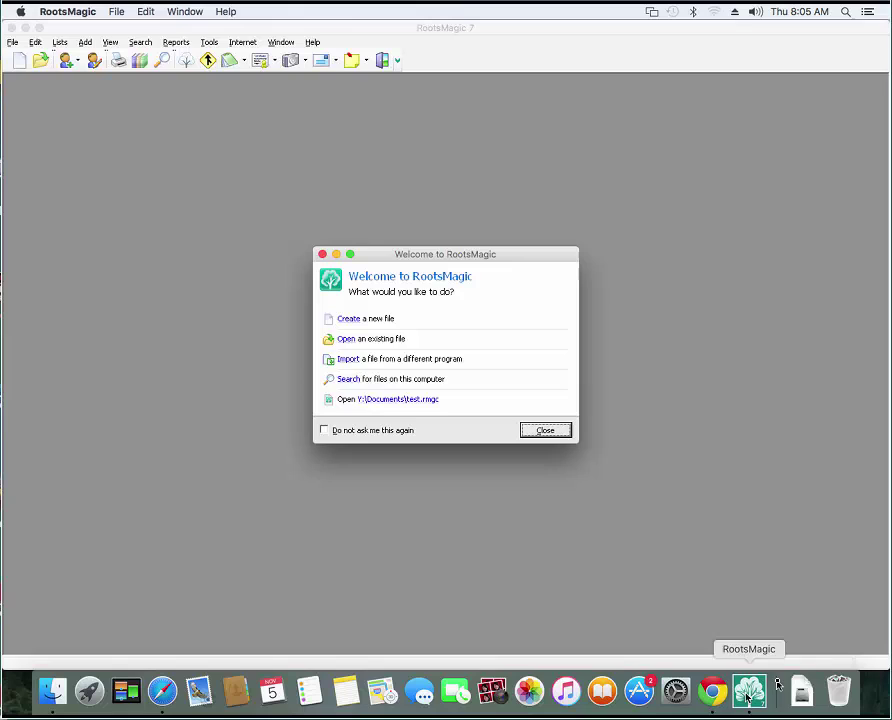
# Set RootsMagic's Dock icon to Keep in Dock, then close the Welcome dialog and main window
pyautogui.rightClick(746, 697)
pyautogui.moveTo(764, 600)
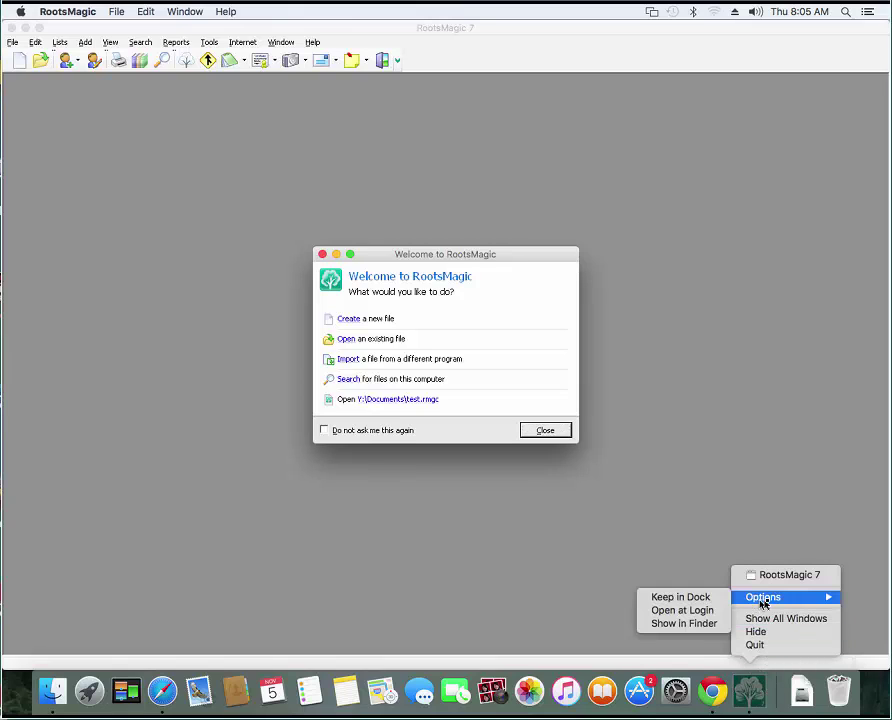
pyautogui.click(677, 598)
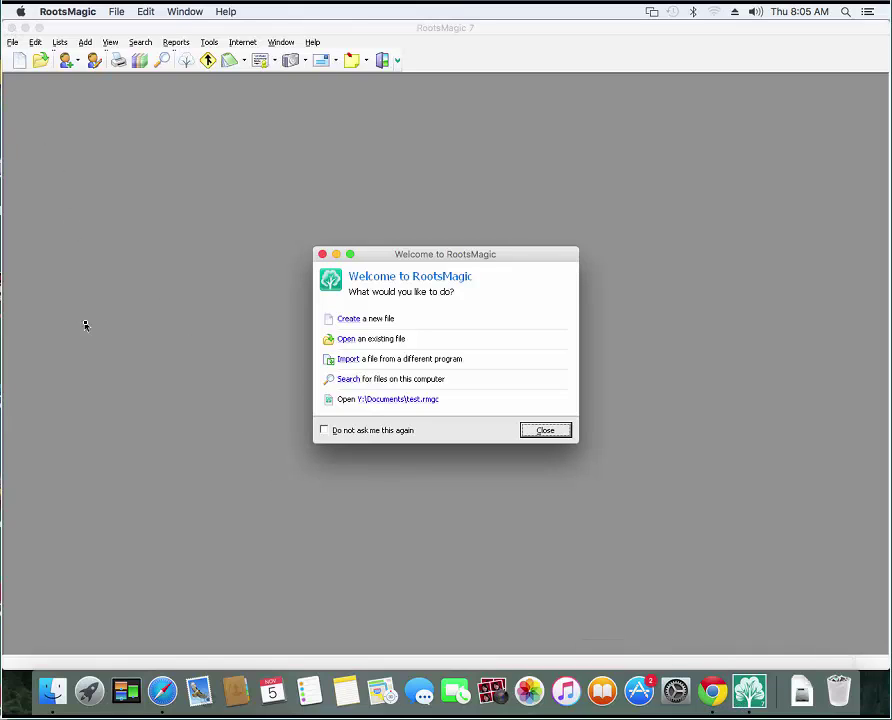
pyautogui.click(526, 430)
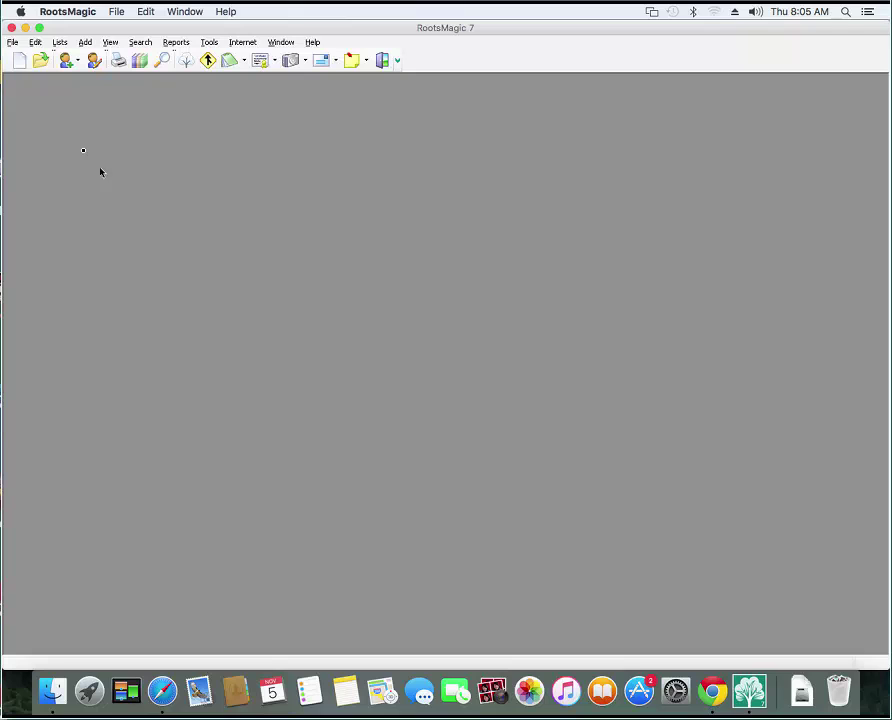
pyautogui.click(12, 27)
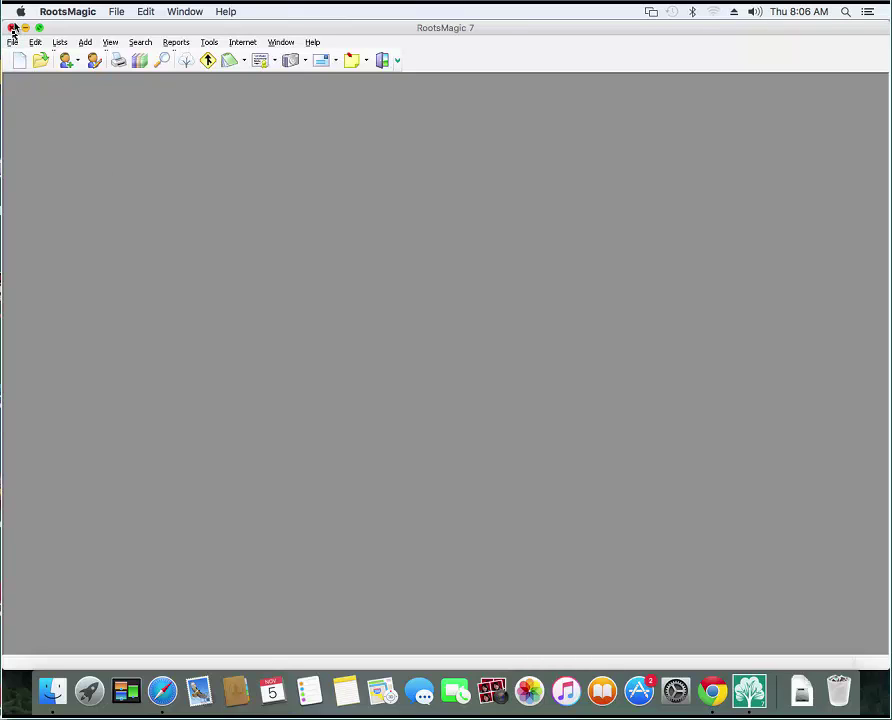